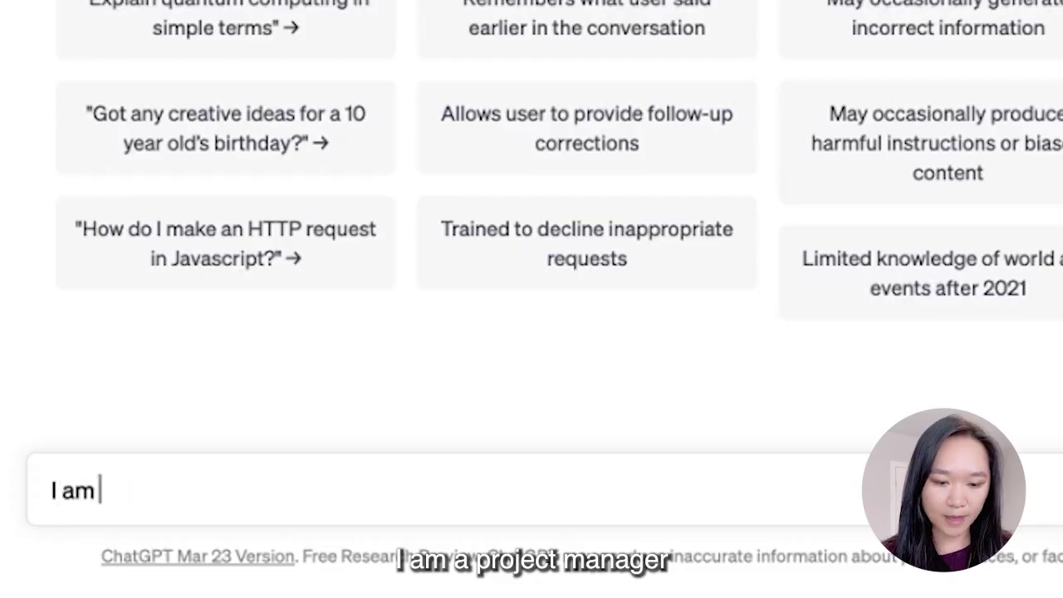
# Write a prompt as a SaaS-for-ecommerce project manager requesting a PMP project description using PMBOK terminology
pyautogui.write('ager working on')
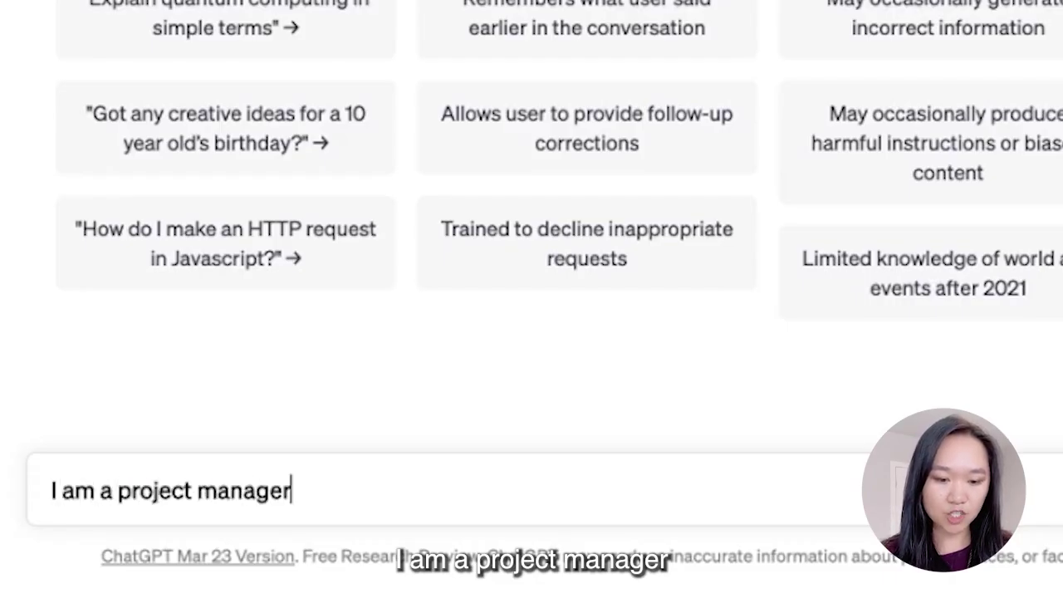
pyautogui.write(' developing a saas program for ecommerce')
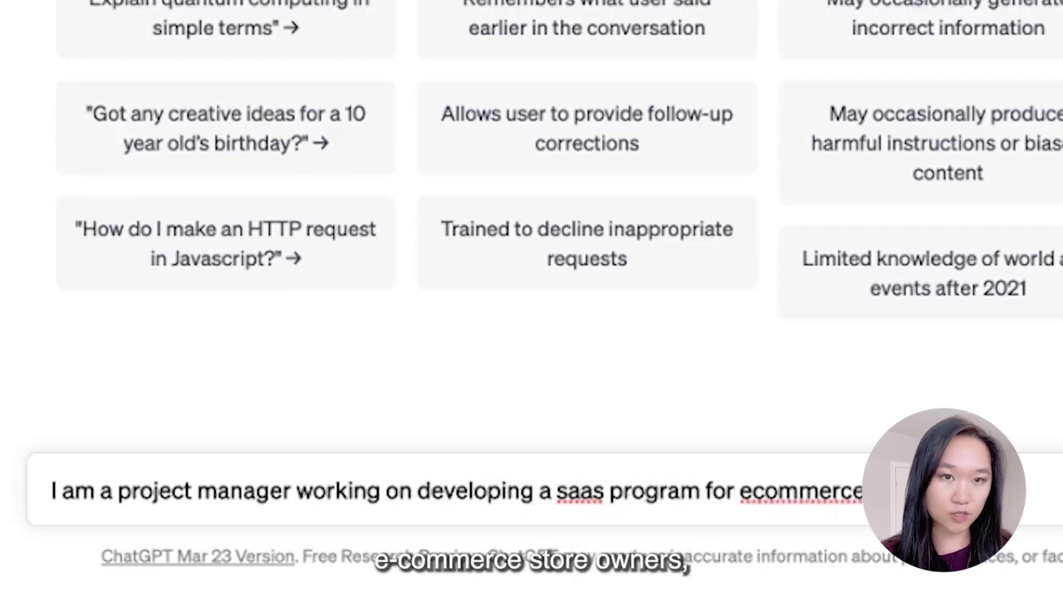
pyautogui.write(' sto')
pyautogui.write('re owner')
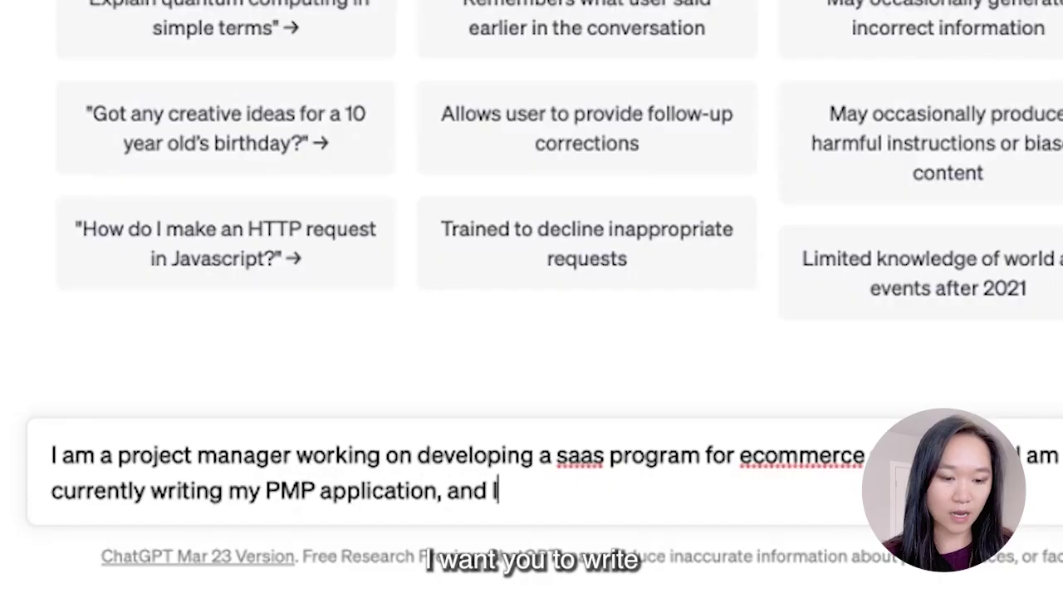
pyautogui.write('want you to')
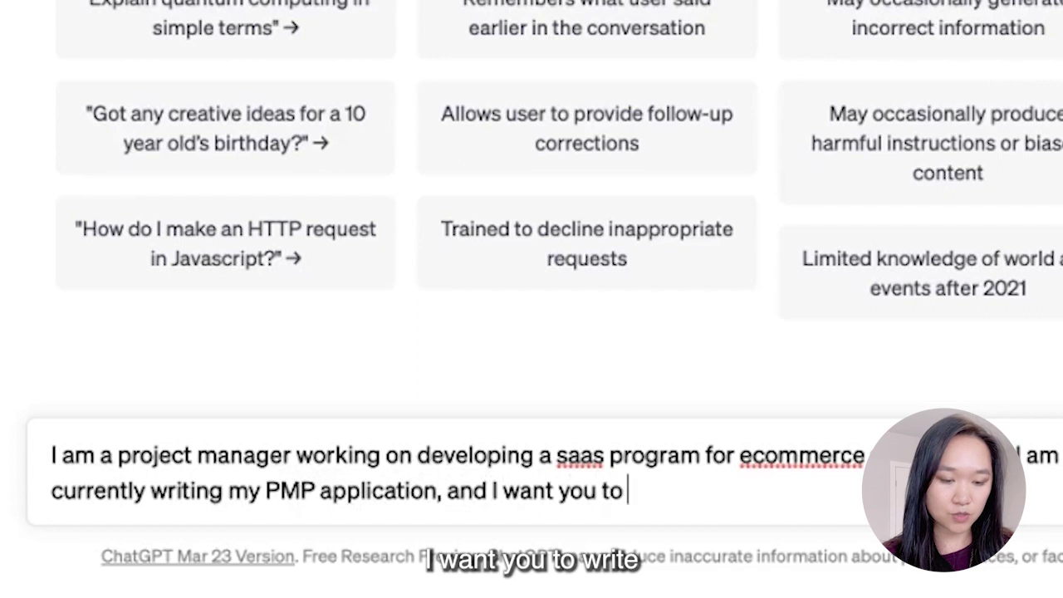
pyautogui.write(' write a project descriptio')
pyautogui.write('n in less than 50')
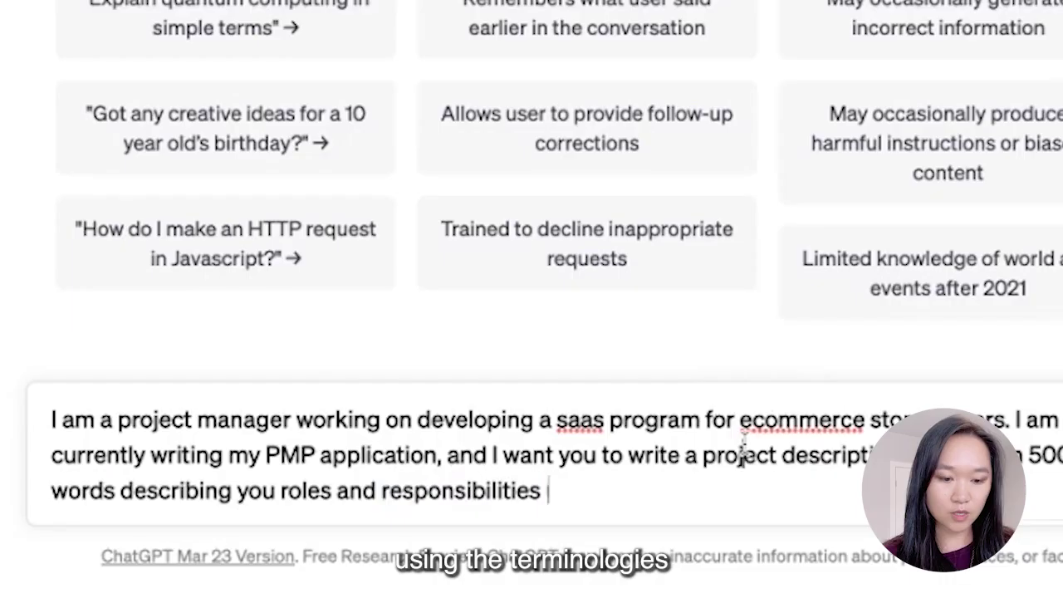
pyautogui.write('us')
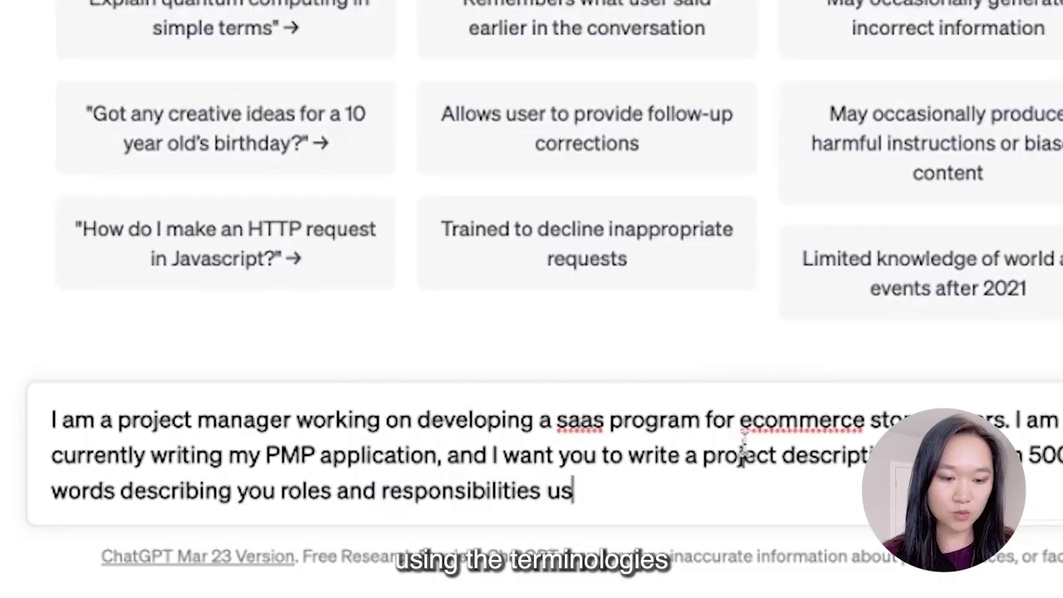
pyautogui.write('ing the termino')
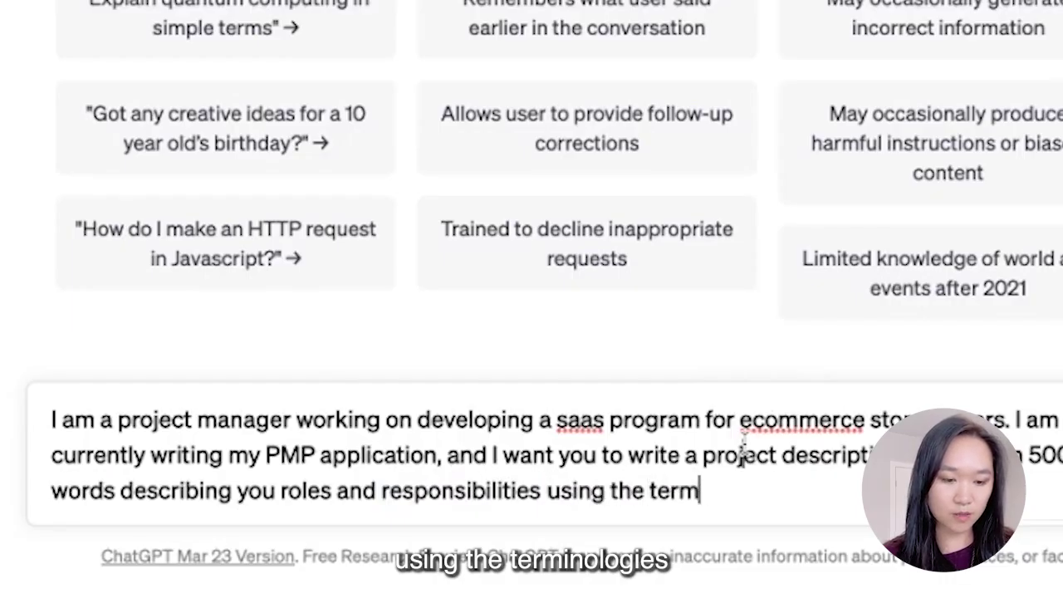
pyautogui.write('logies from')
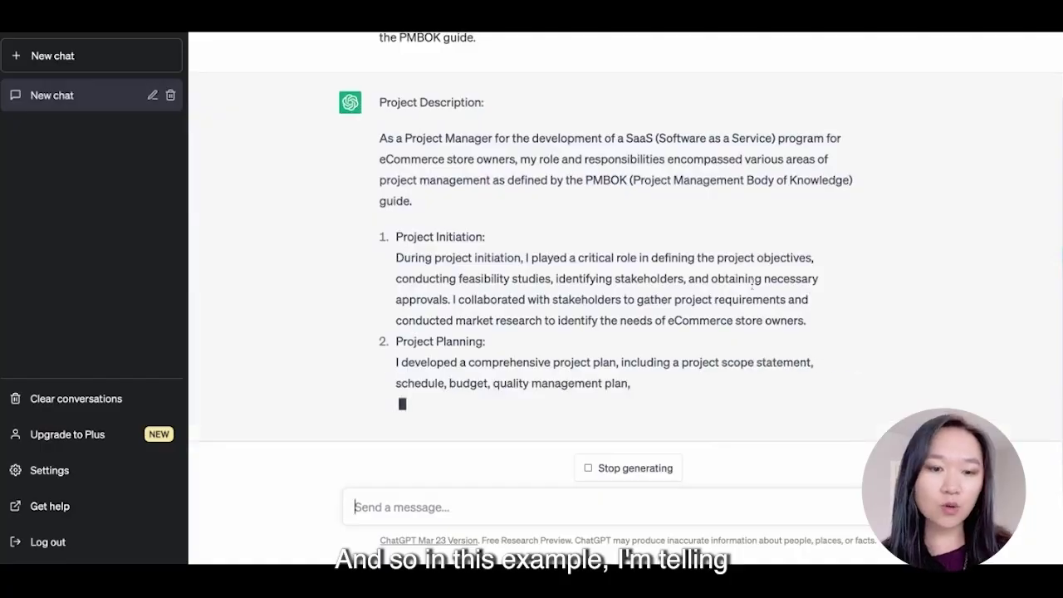
# Scroll through the generating reply as its Initiation and Planning sections appear
pyautogui.scroll(2, 681, 104)
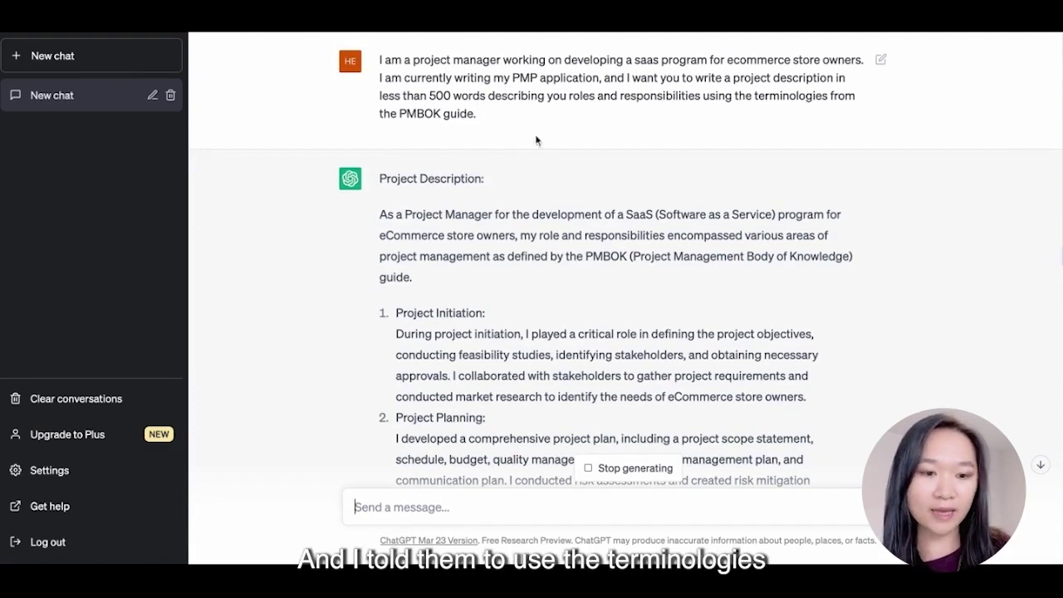
pyautogui.scroll(-2, 543, 135)
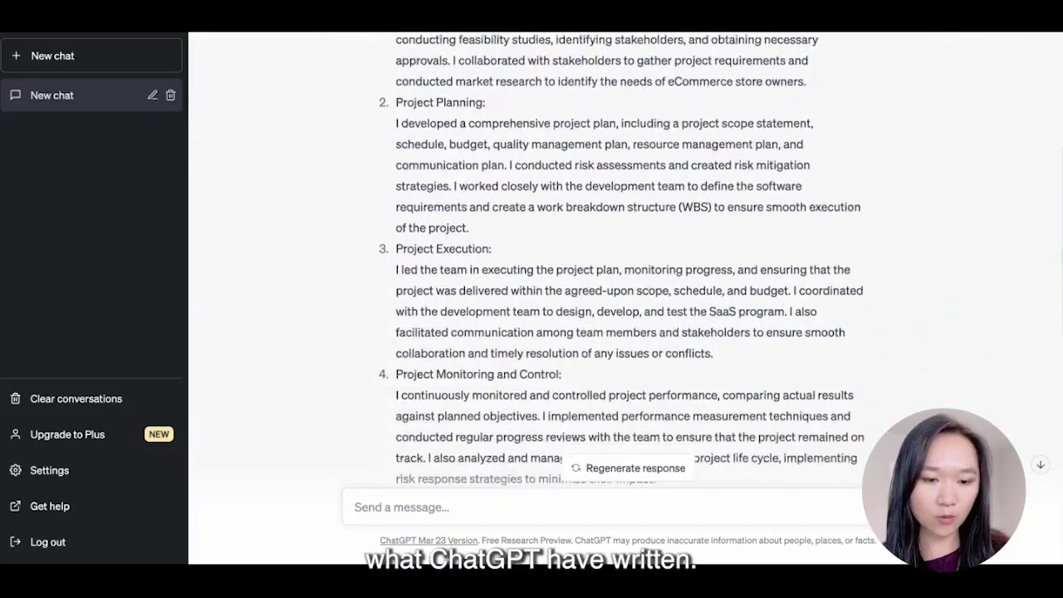
pyautogui.scroll(-2, 615, 257)
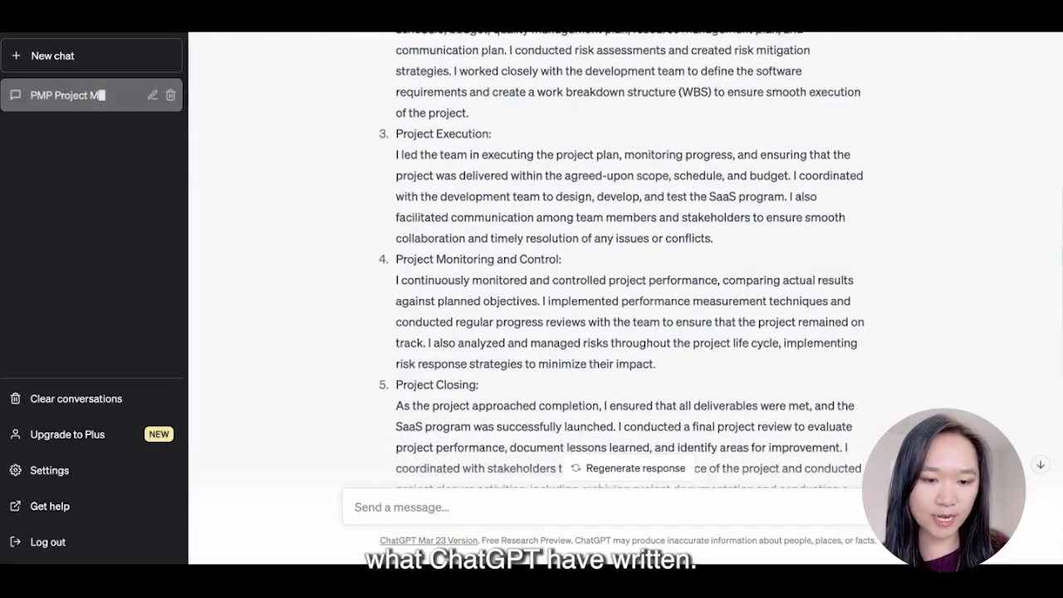
pyautogui.scroll(5, 615, 258)
pyautogui.scroll(1, 445, 205)
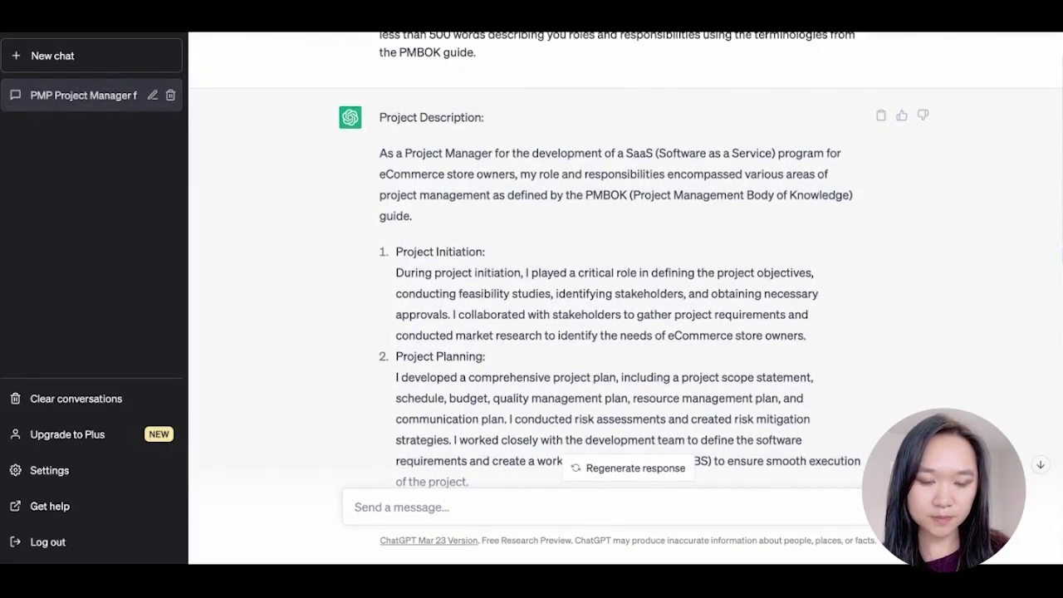
pyautogui.scroll(-1, 413, 152)
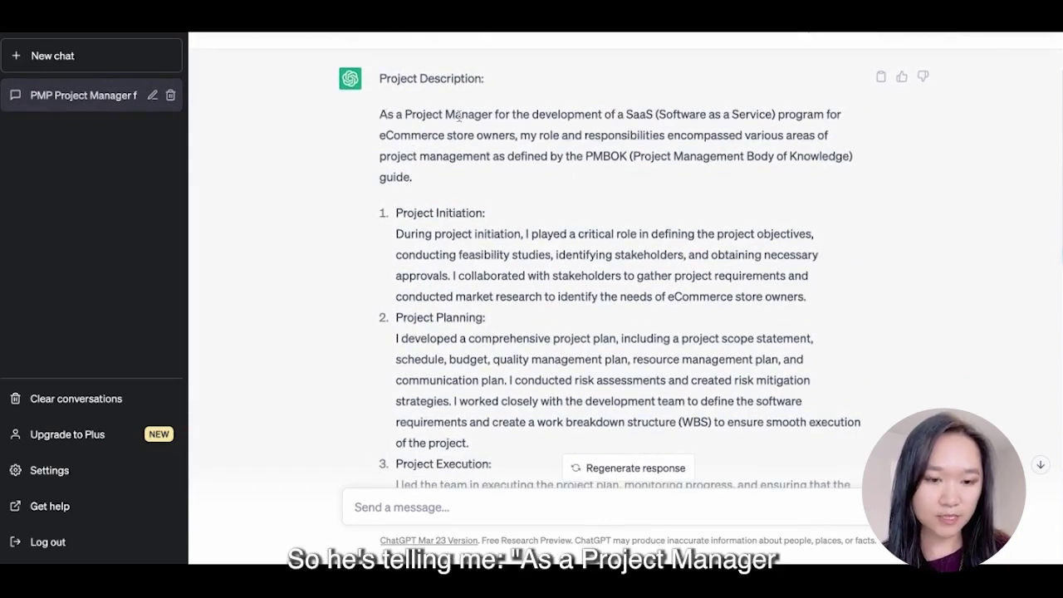
pyautogui.scroll(-1, 459, 114)
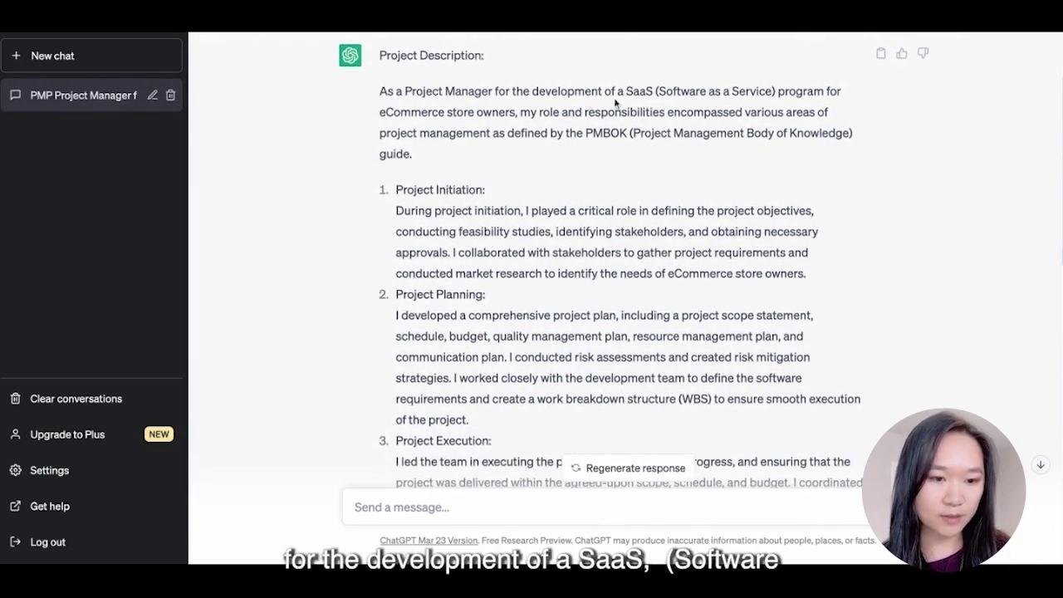
pyautogui.scroll(-1, 669, 91)
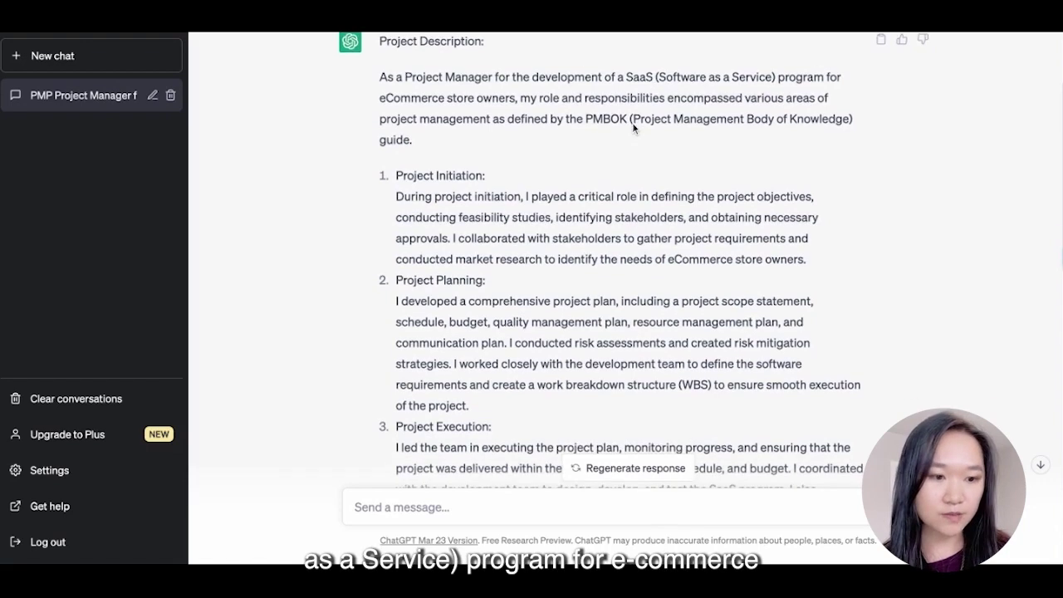
pyautogui.scroll(-1, 634, 125)
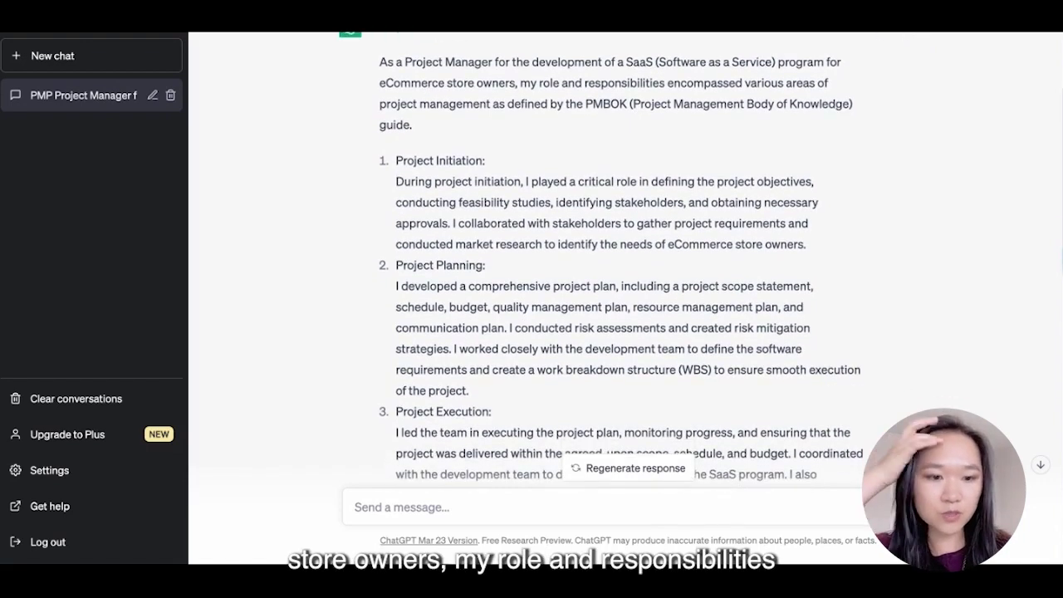
pyautogui.doubleClick(714, 83)
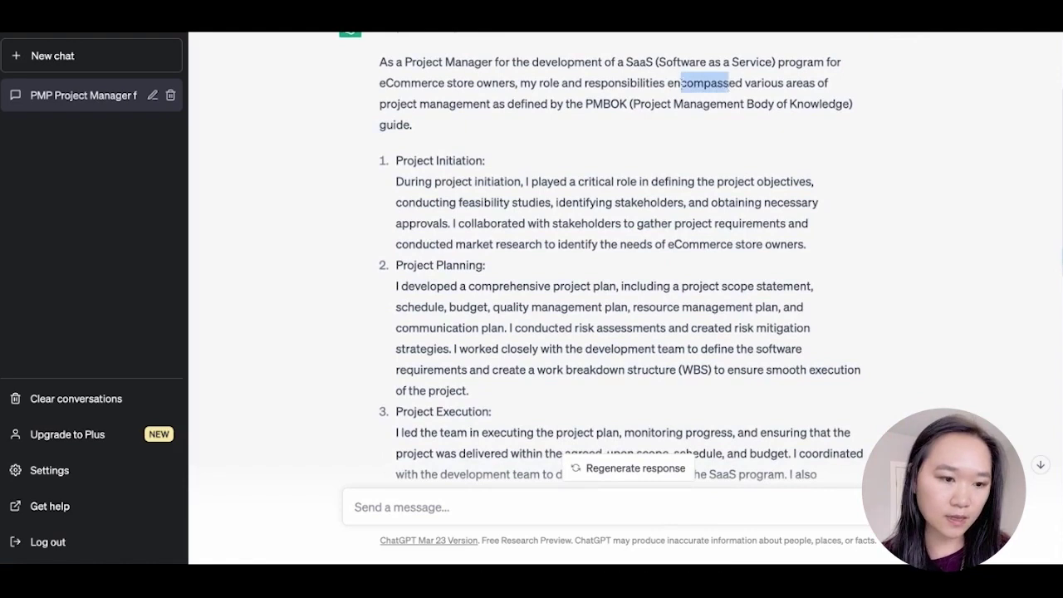
pyautogui.click(525, 125)
pyautogui.scroll(-1, 525, 124)
pyautogui.moveTo(523, 125); pyautogui.dragTo(442, 119)
pyautogui.click(441, 119)
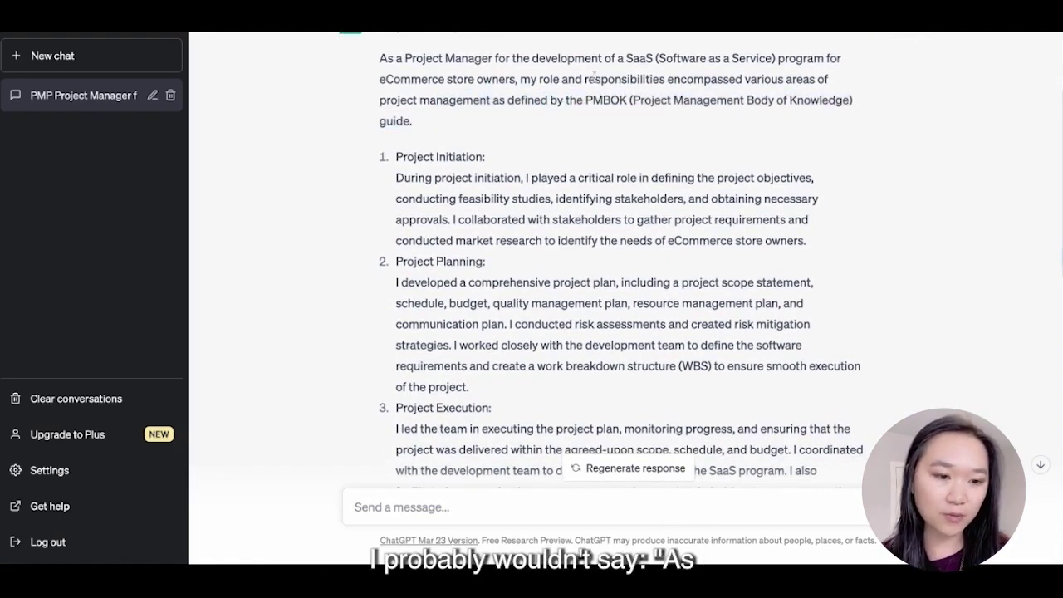
pyautogui.moveTo(492, 100); pyautogui.dragTo(451, 122)
pyautogui.click(451, 122)
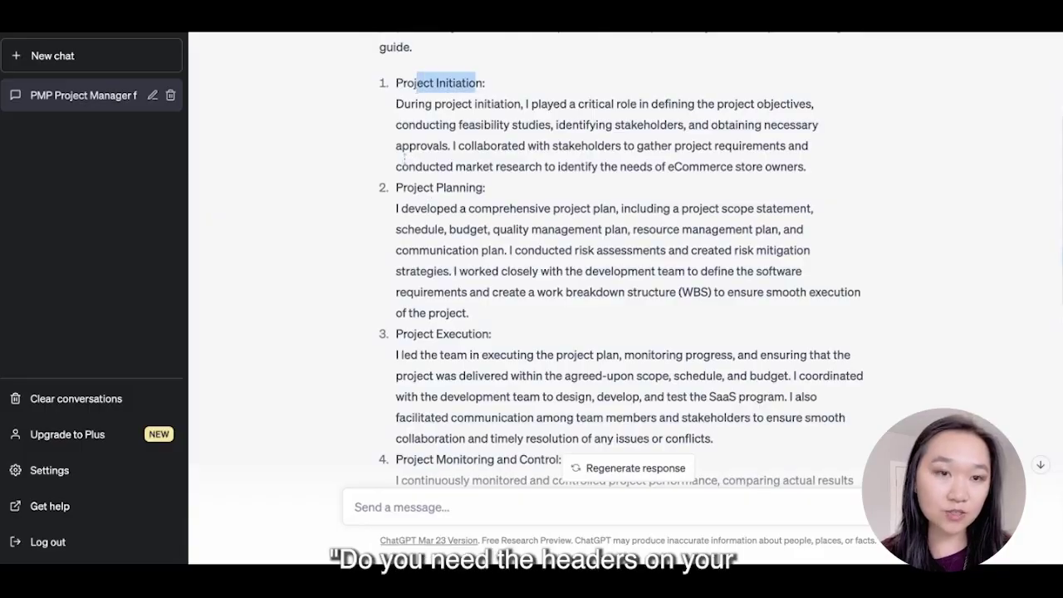
pyautogui.scroll(-1, 399, 179)
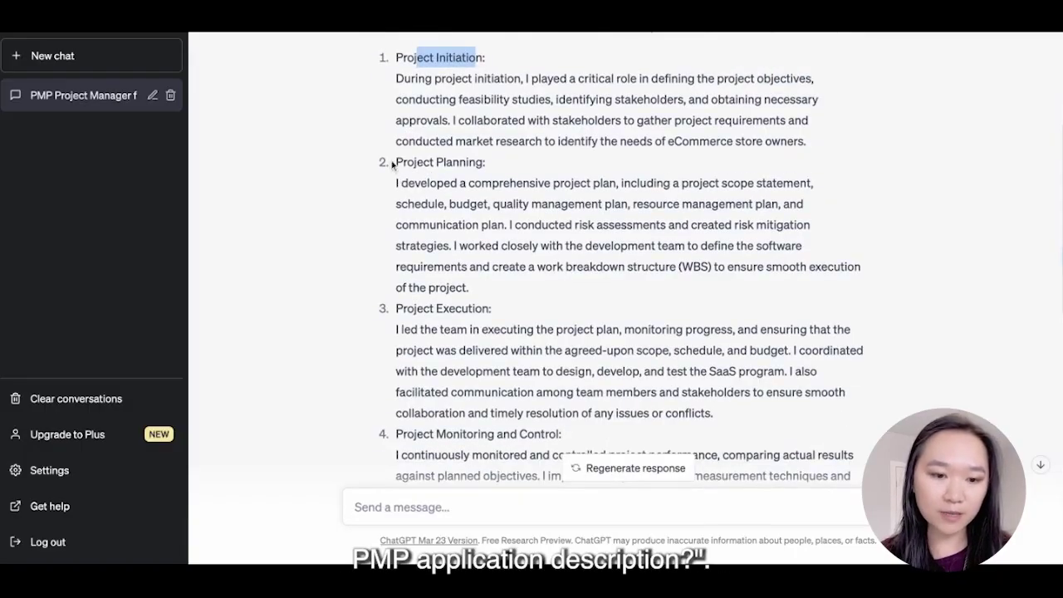
pyautogui.moveTo(403, 162); pyautogui.dragTo(446, 162)
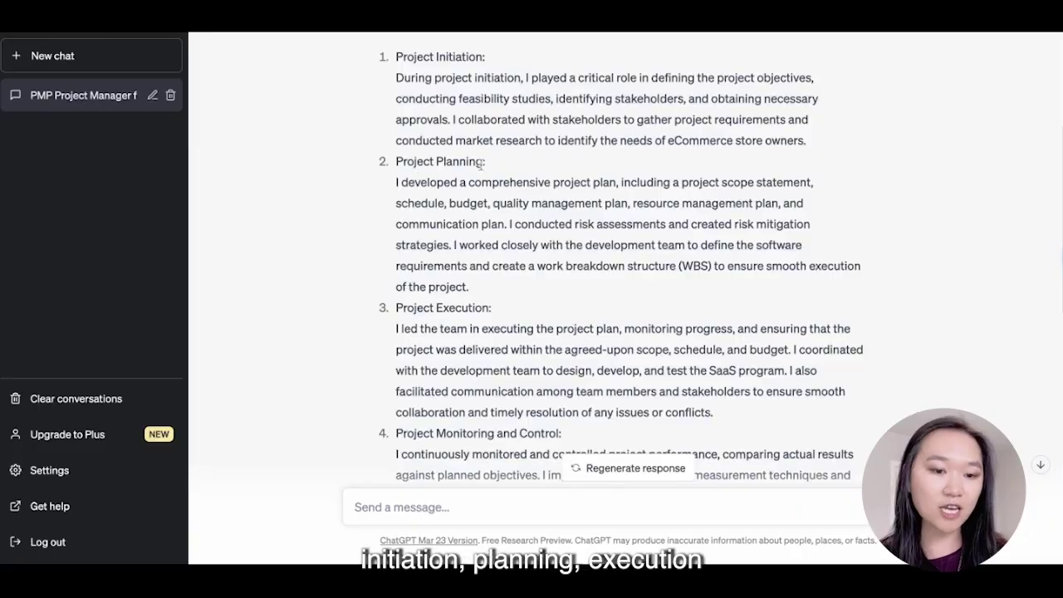
pyautogui.scroll(-3, 473, 196)
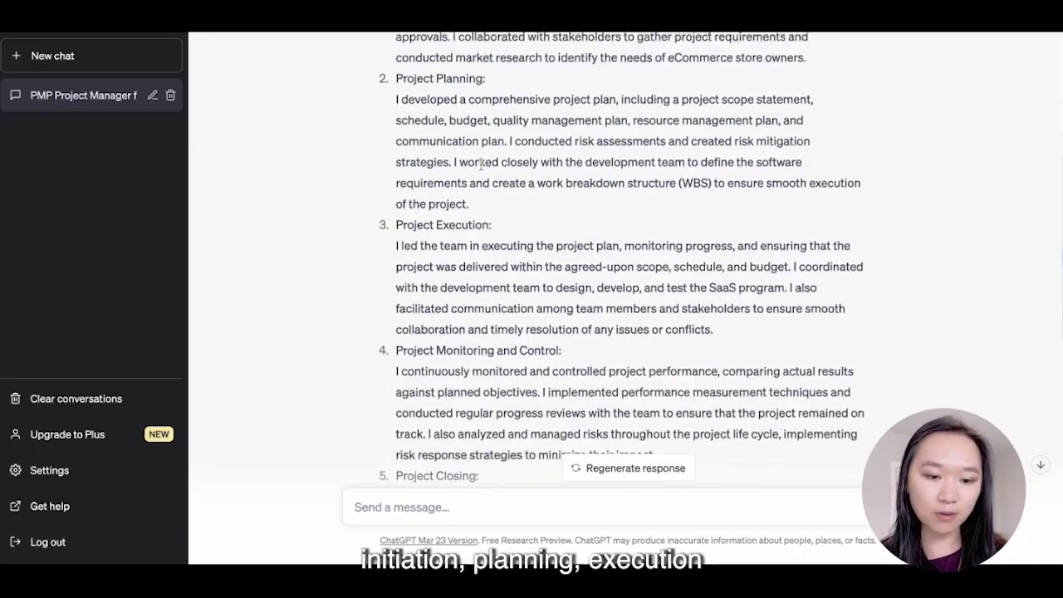
pyautogui.scroll(-3, 472, 197)
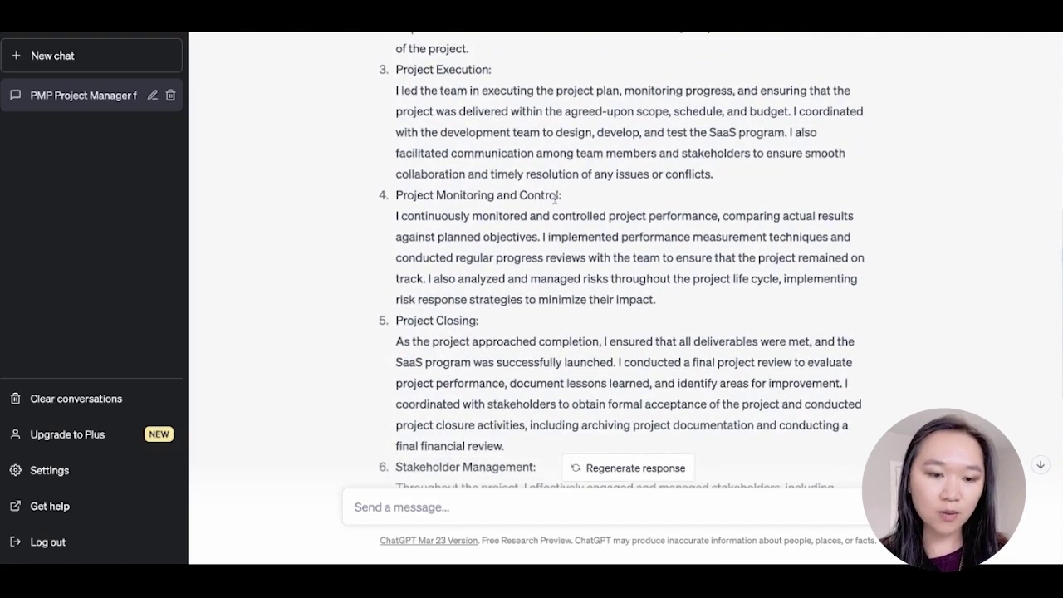
pyautogui.scroll(-2, 569, 233)
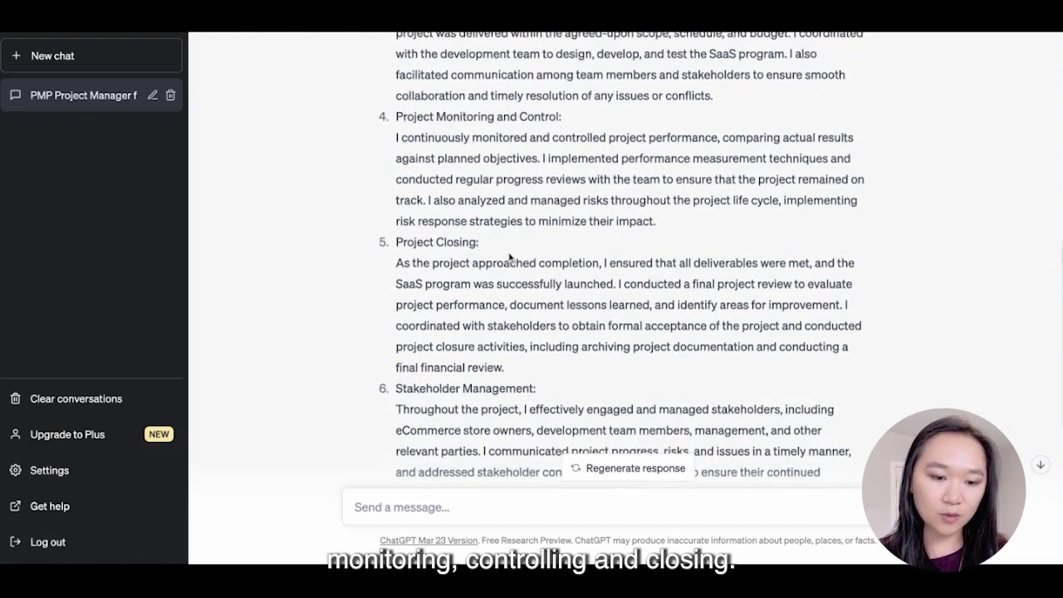
pyautogui.scroll(3, 512, 257)
pyautogui.scroll(-6, 478, 374)
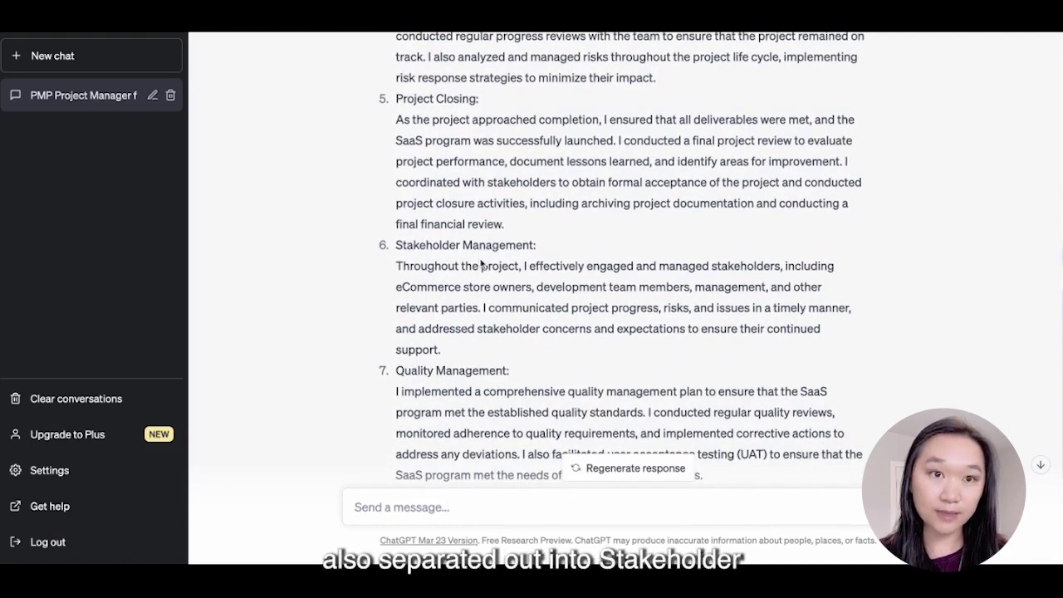
pyautogui.scroll(-1, 425, 222)
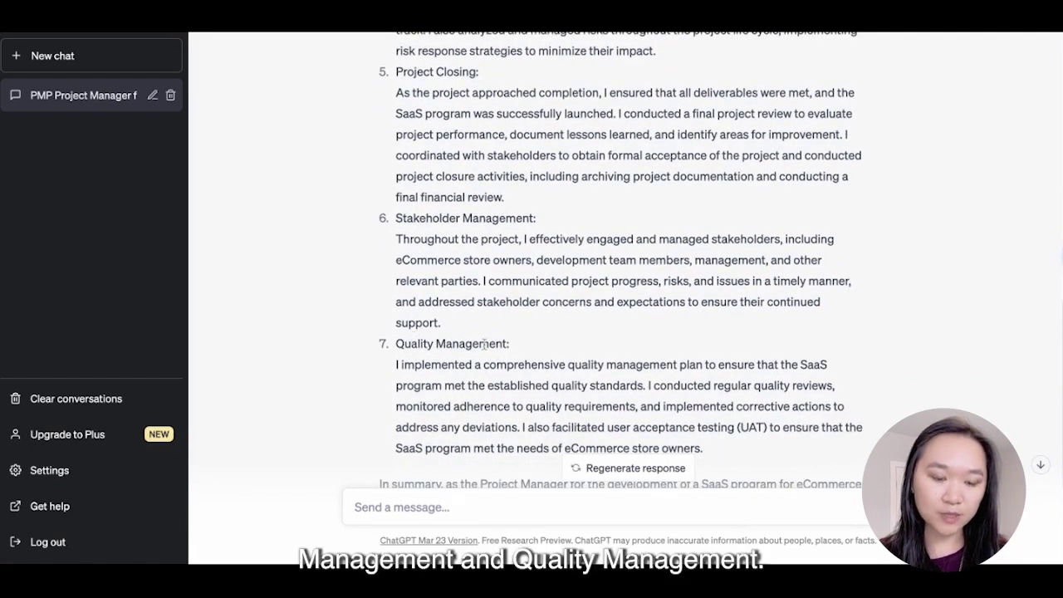
pyautogui.scroll(-1, 419, 326)
pyautogui.scroll(8, 419, 326)
pyautogui.scroll(2, 622, 259)
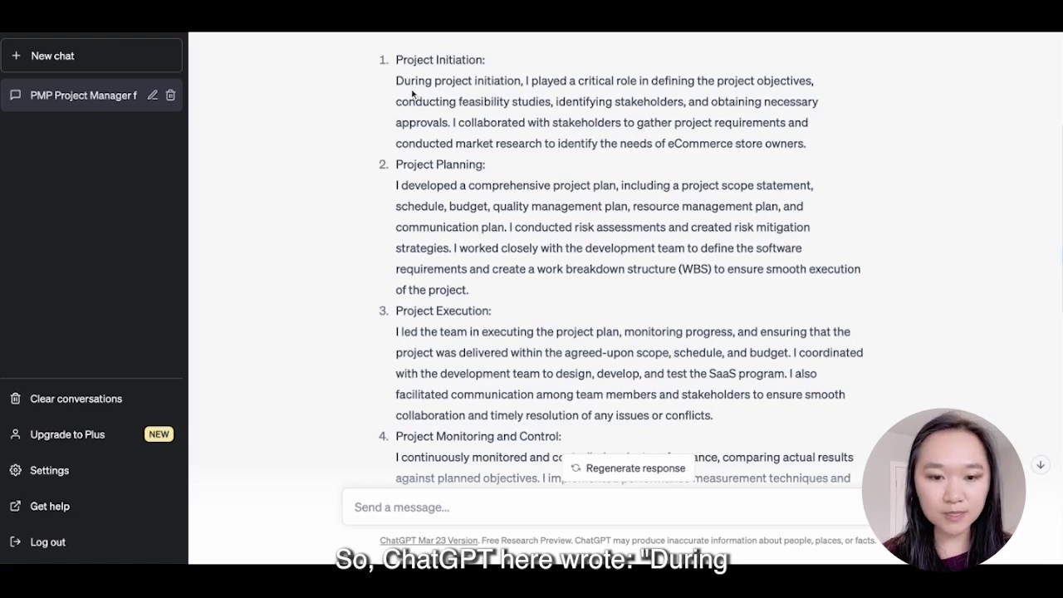
pyautogui.moveTo(400, 81); pyautogui.dragTo(456, 81)
pyautogui.click(491, 103)
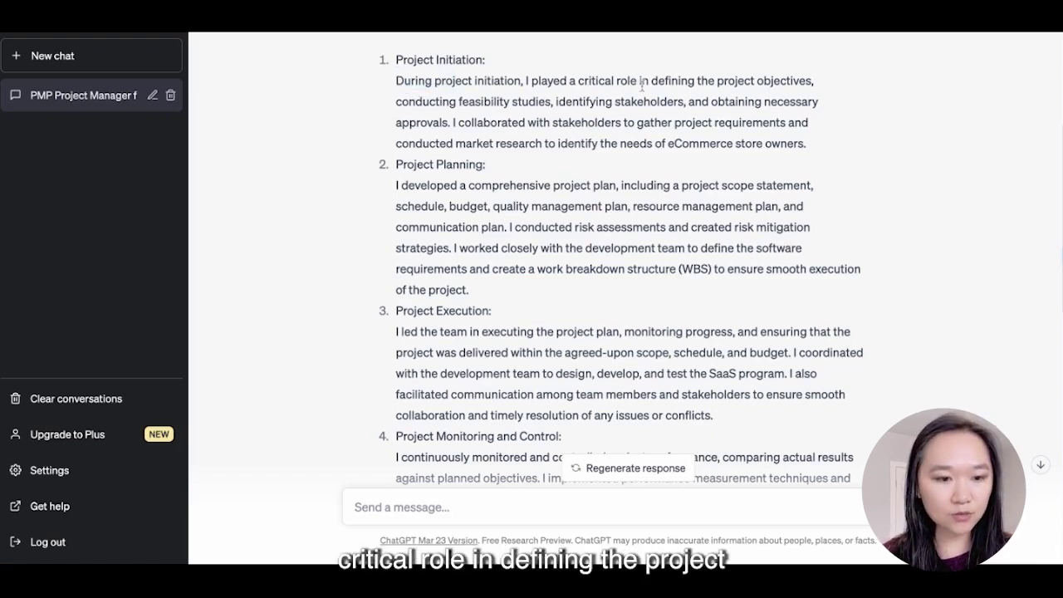
pyautogui.scroll(-1, 641, 86)
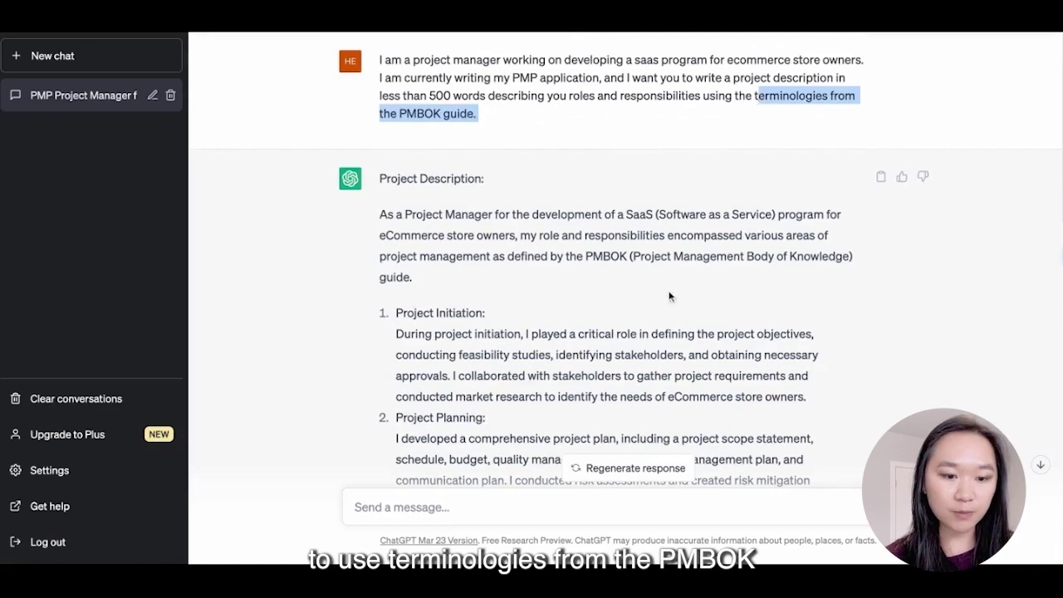
pyautogui.scroll(-2, 669, 297)
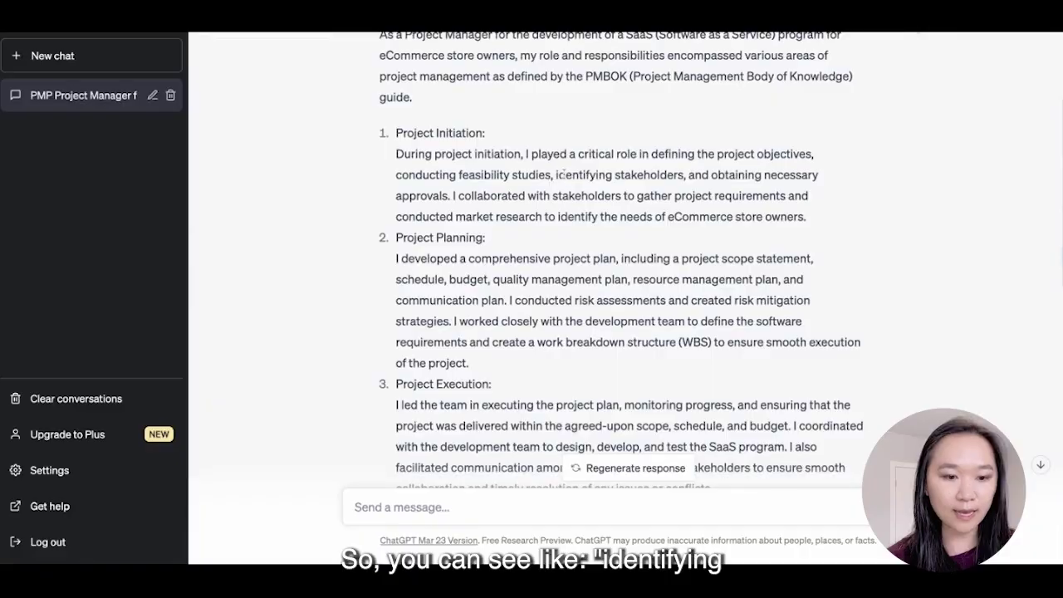
pyautogui.moveTo(565, 174); pyautogui.dragTo(615, 174)
pyautogui.click(684, 175)
pyautogui.click(565, 174)
pyautogui.scroll(-1, 588, 178)
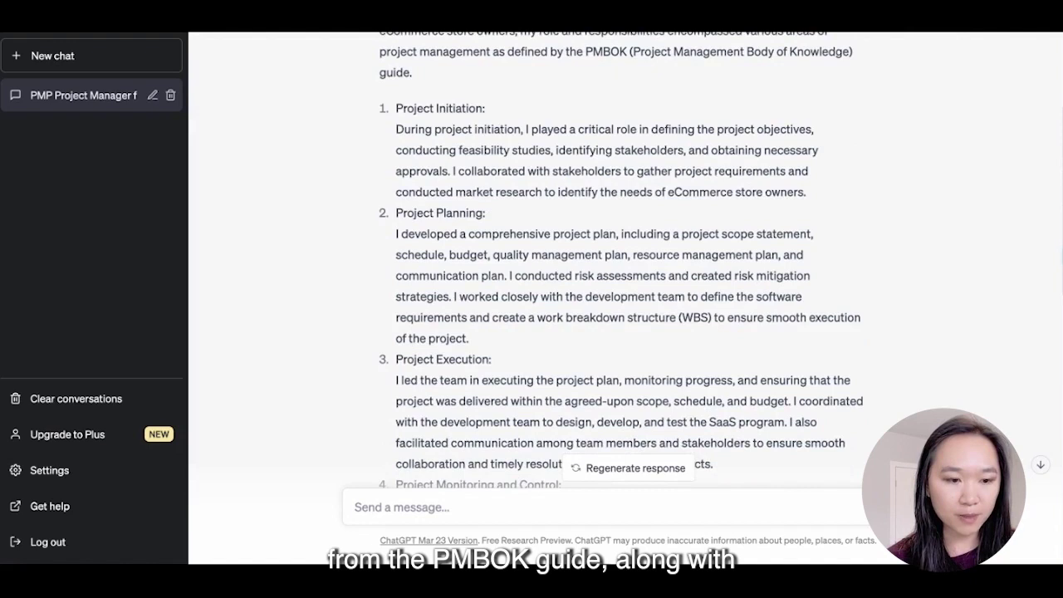
pyautogui.moveTo(405, 155); pyautogui.dragTo(503, 159)
pyautogui.click(504, 159)
pyautogui.scroll(-2, 503, 161)
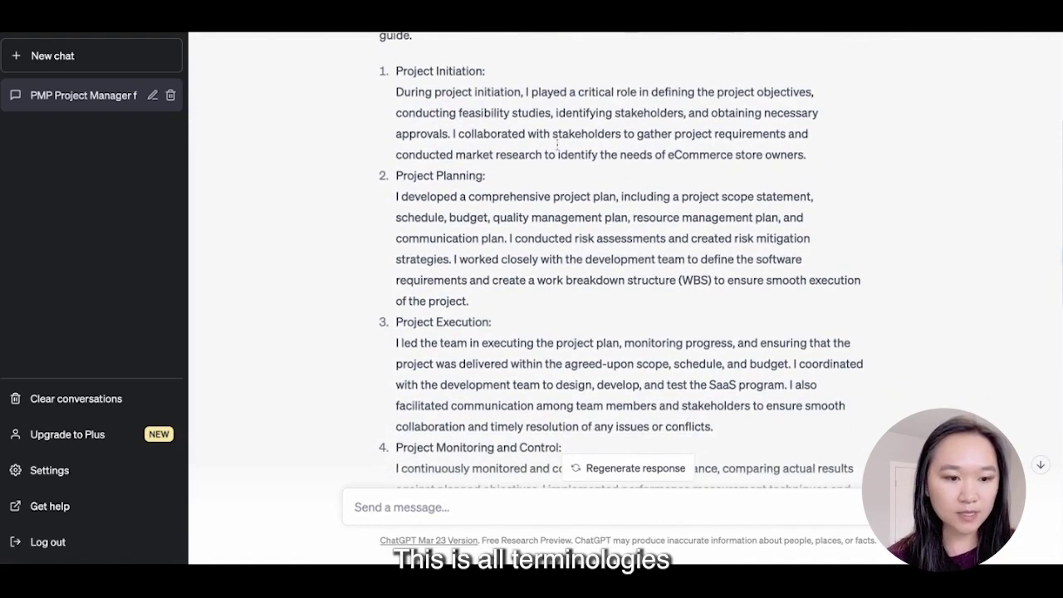
pyautogui.scroll(-3, 466, 117)
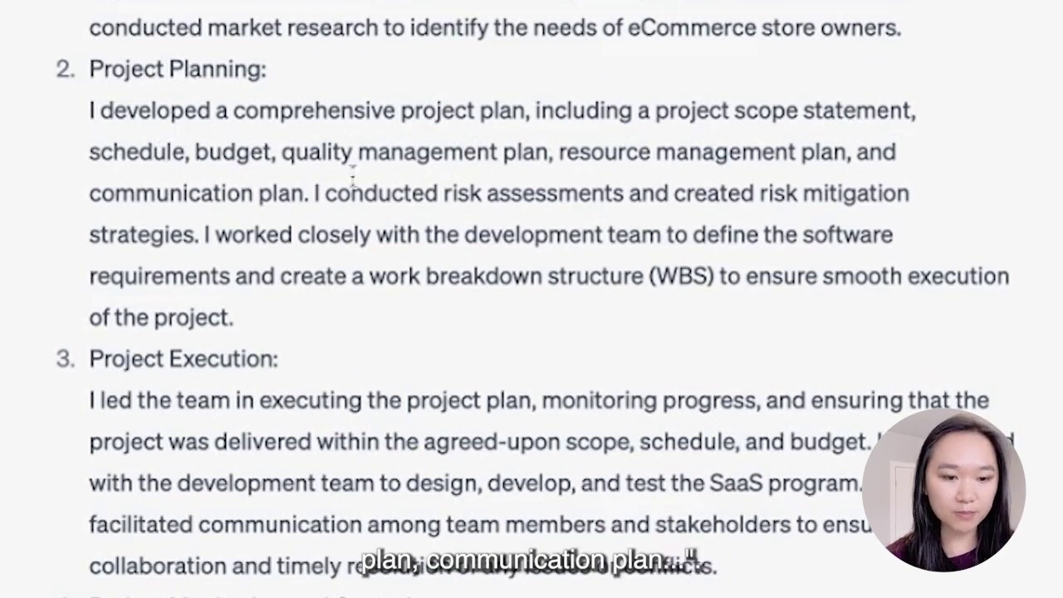
pyautogui.scroll(-2, 373, 385)
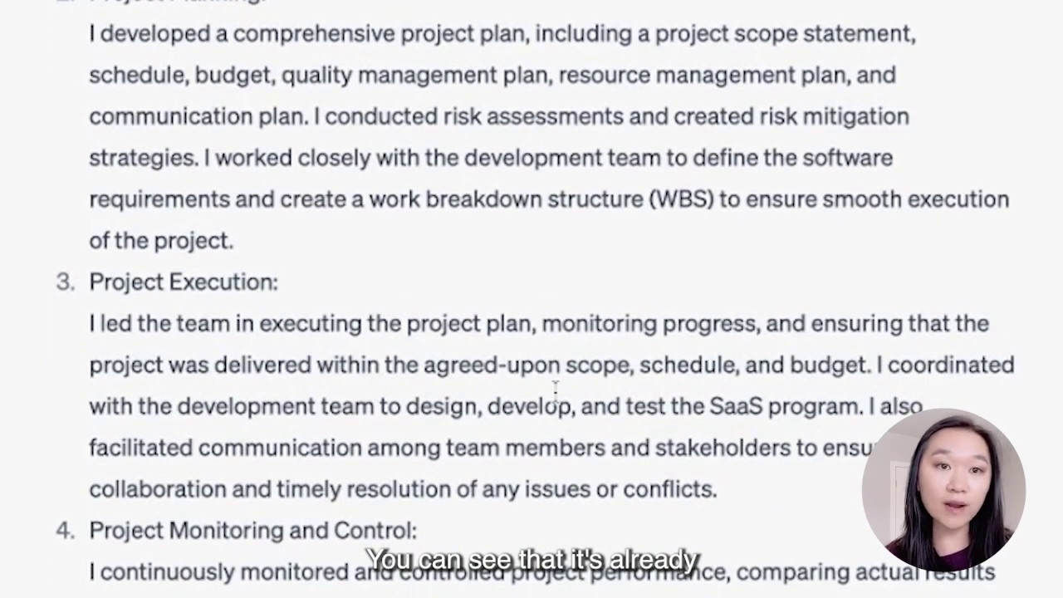